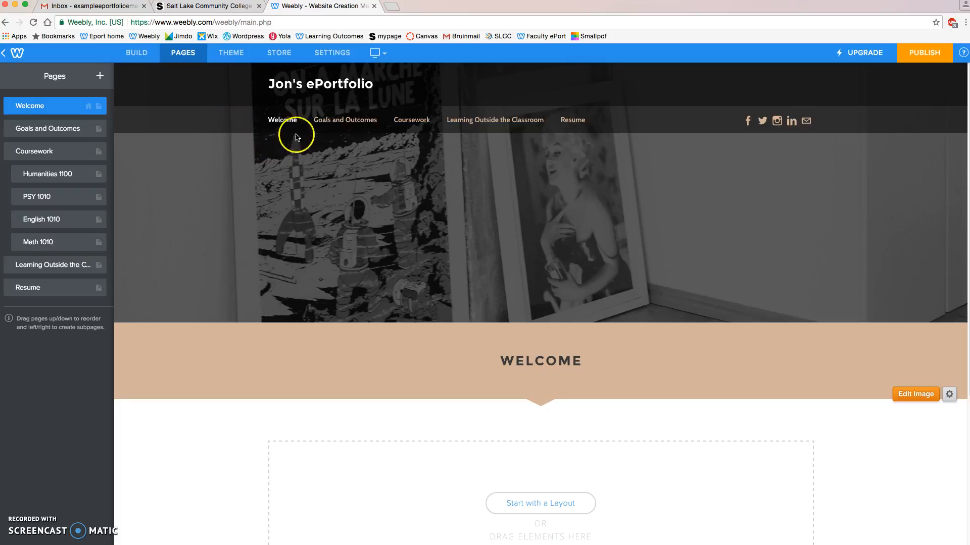
# - Switch to the Build tab so the Elements panel is available for the Welcome page
pyautogui.click(285, 123)
pyautogui.click(135, 53)
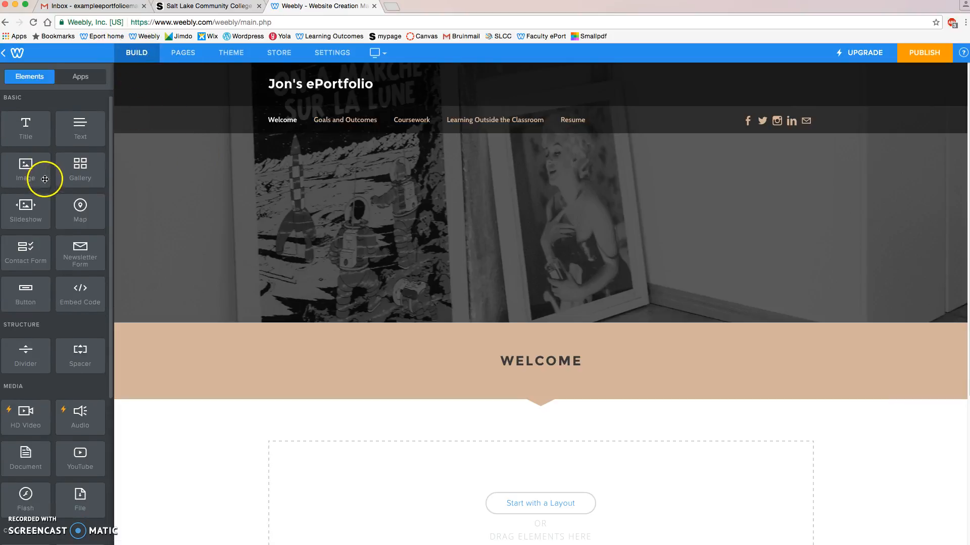
pyautogui.scroll(-3, 50, 186)
pyautogui.scroll(-2, 46, 189)
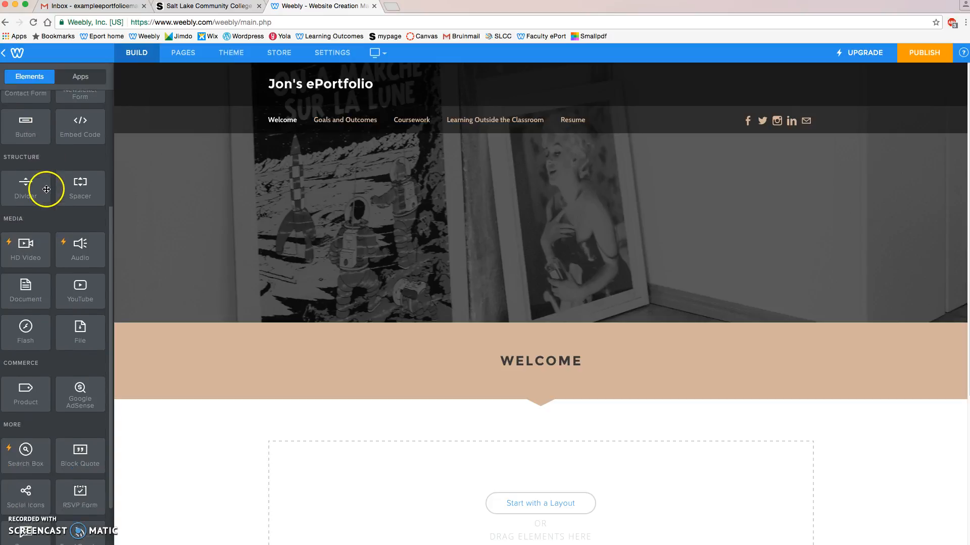
pyautogui.scroll(-2, 48, 191)
pyautogui.scroll(-1, 48, 194)
pyautogui.scroll(-1, 49, 196)
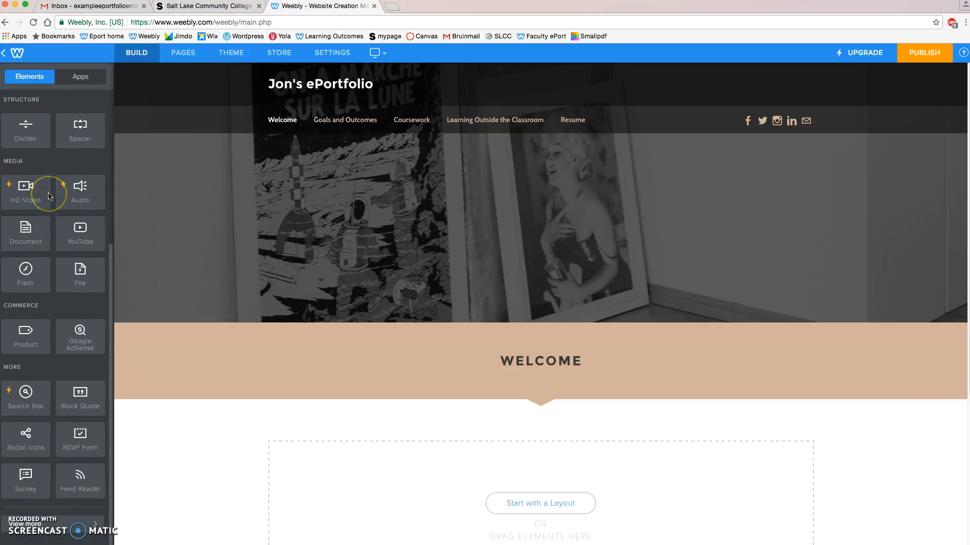
pyautogui.scroll(6, 50, 195)
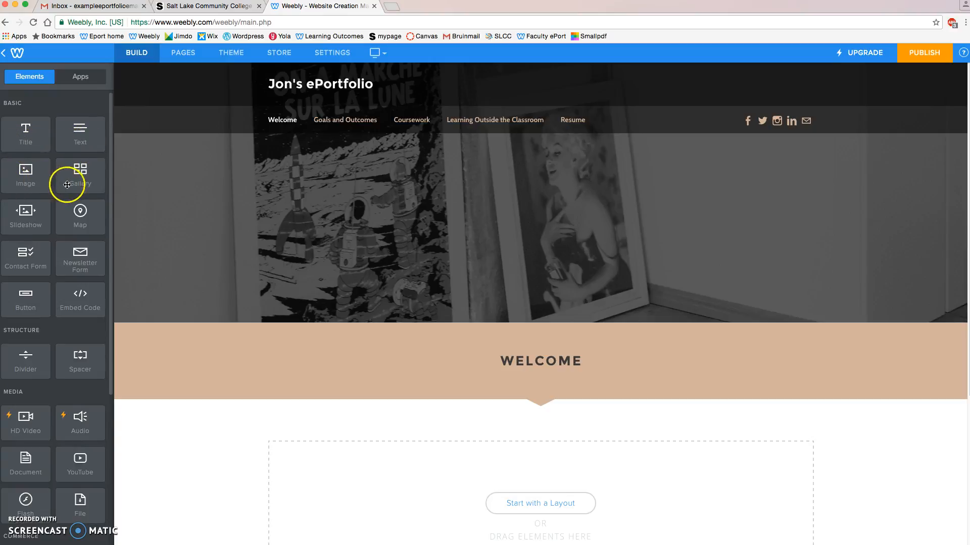
pyautogui.scroll(-1, 44, 248)
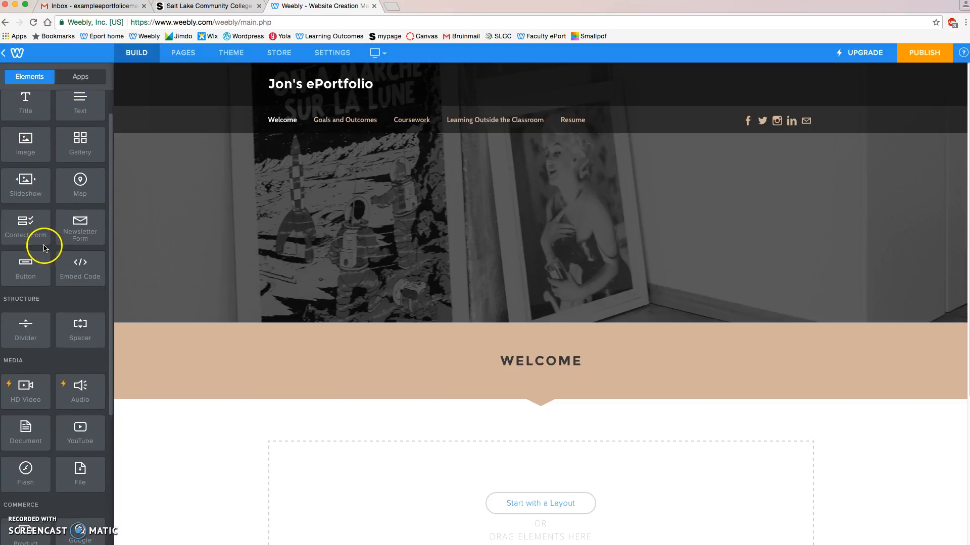
pyautogui.scroll(-3, 44, 248)
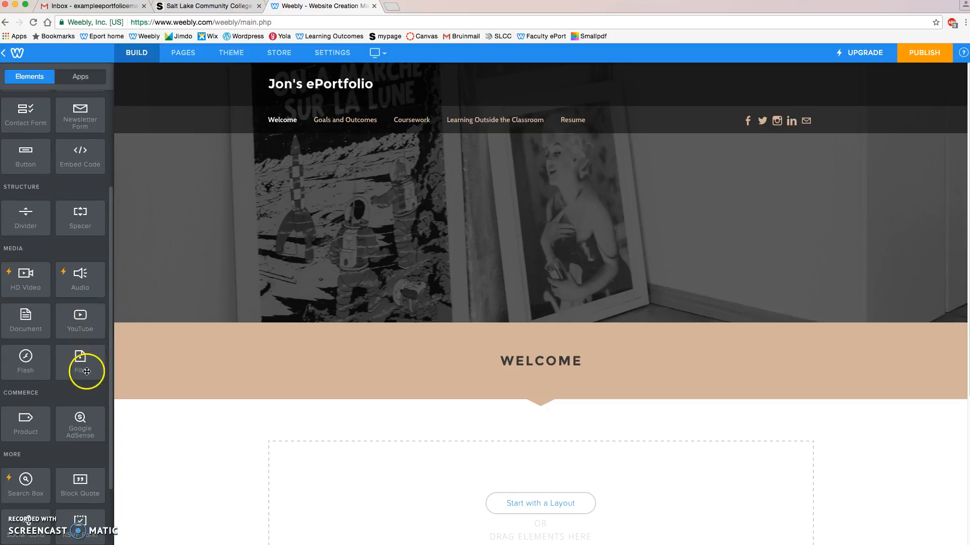
pyautogui.scroll(1, 81, 326)
pyautogui.scroll(3, 76, 325)
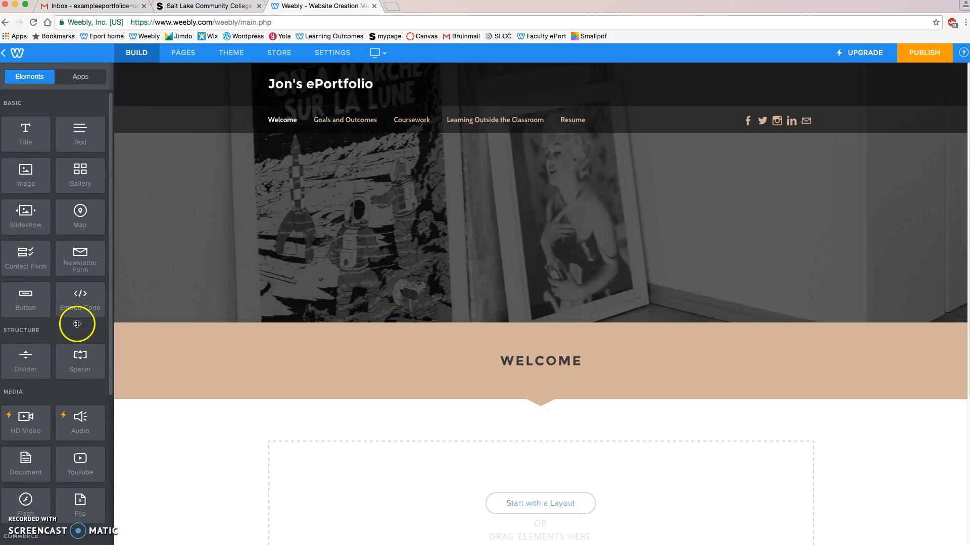
pyautogui.scroll(-5, 207, 378)
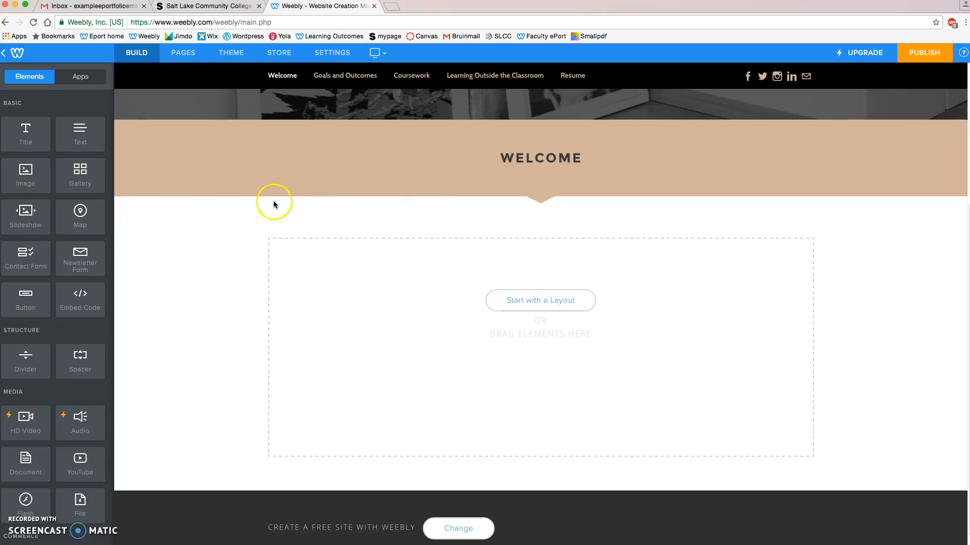
# - Drop a Text element into the empty 'Drag elements here' area under the WELCOME banner
pyautogui.click(76, 134)
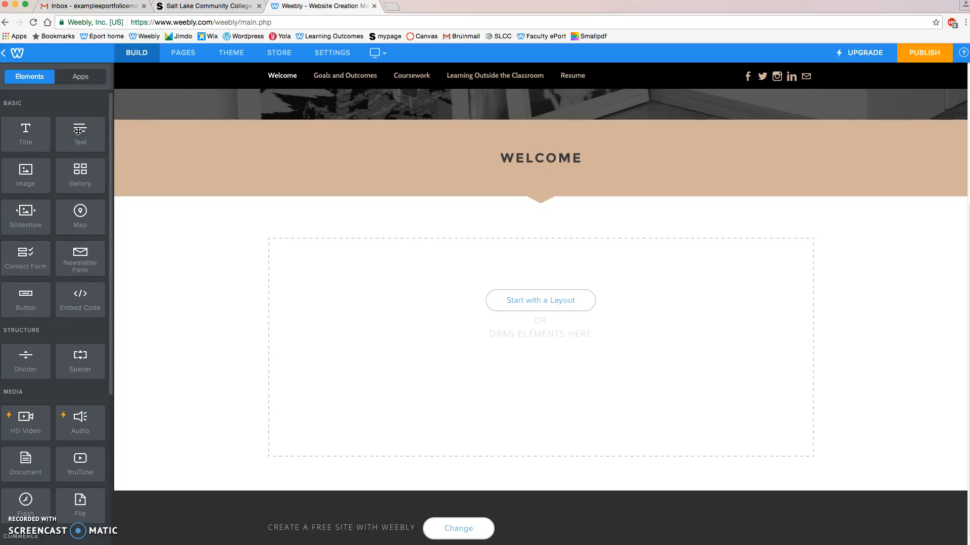
pyautogui.moveTo(79, 131)
pyautogui.mouseDown()
pyautogui.moveTo(257, 280)
pyautogui.moveTo(346, 252)
pyautogui.mouseUp()
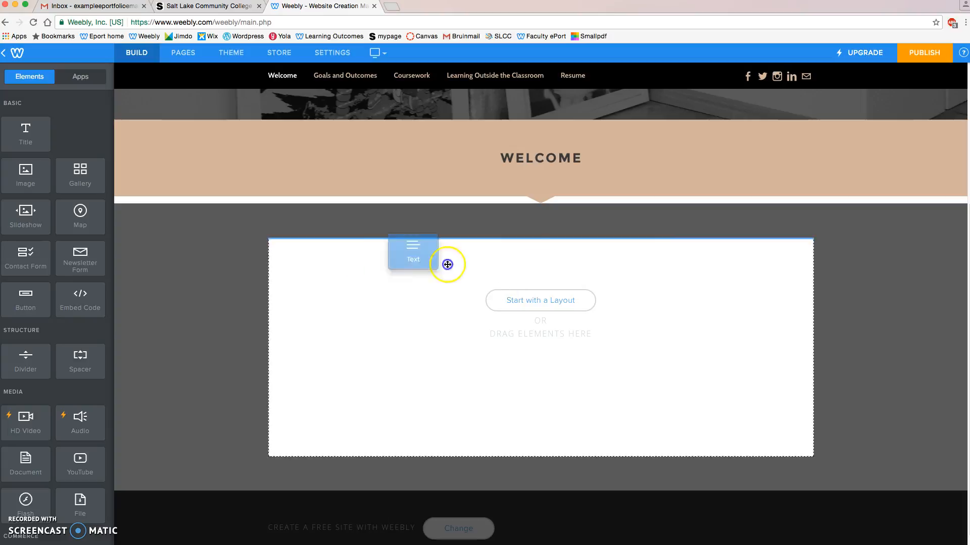
pyautogui.moveTo(345, 253)
pyautogui.mouseDown()
pyautogui.moveTo(691, 260)
pyautogui.moveTo(350, 246)
pyautogui.mouseUp()
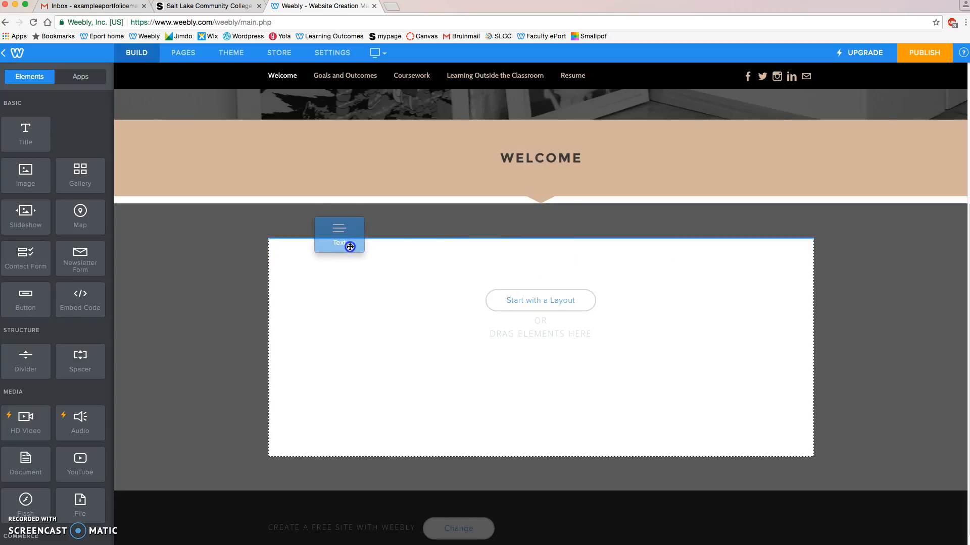
pyautogui.moveTo(350, 245)
pyautogui.mouseDown()
pyautogui.moveTo(318, 353)
pyautogui.moveTo(727, 360)
pyautogui.moveTo(430, 307)
pyautogui.mouseUp()
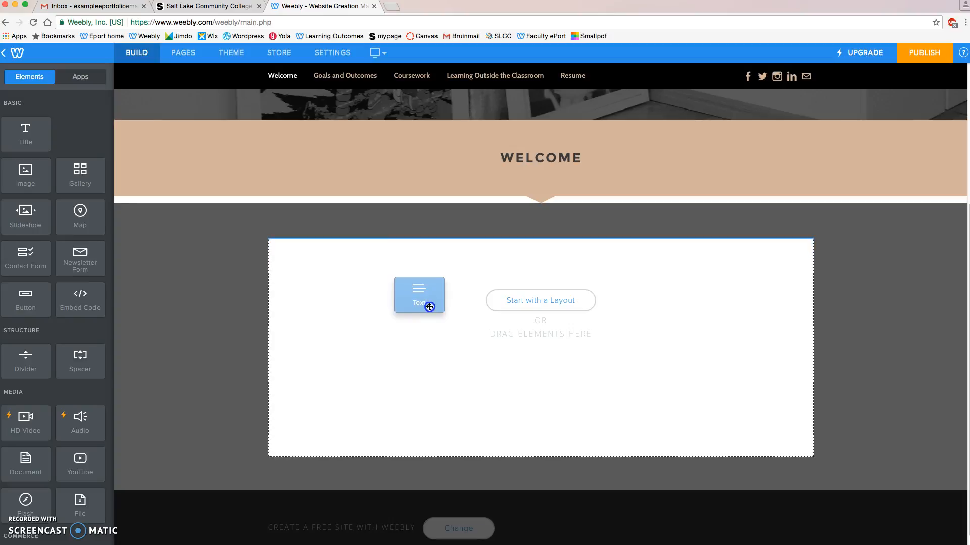
pyautogui.moveTo(430, 307); pyautogui.dragTo(431, 308)
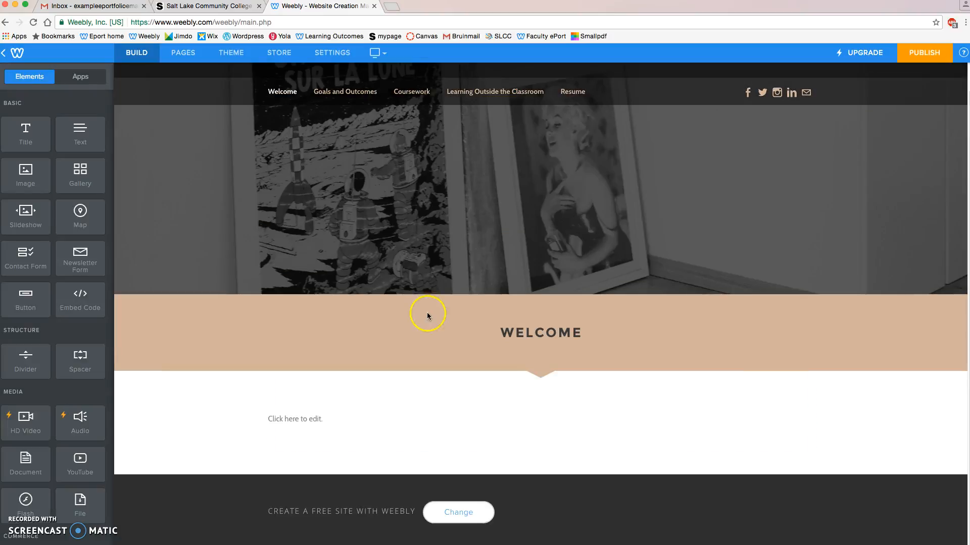
# - Replace the text block's placeholder with 'Welcome paragraph'
pyautogui.click(303, 419)
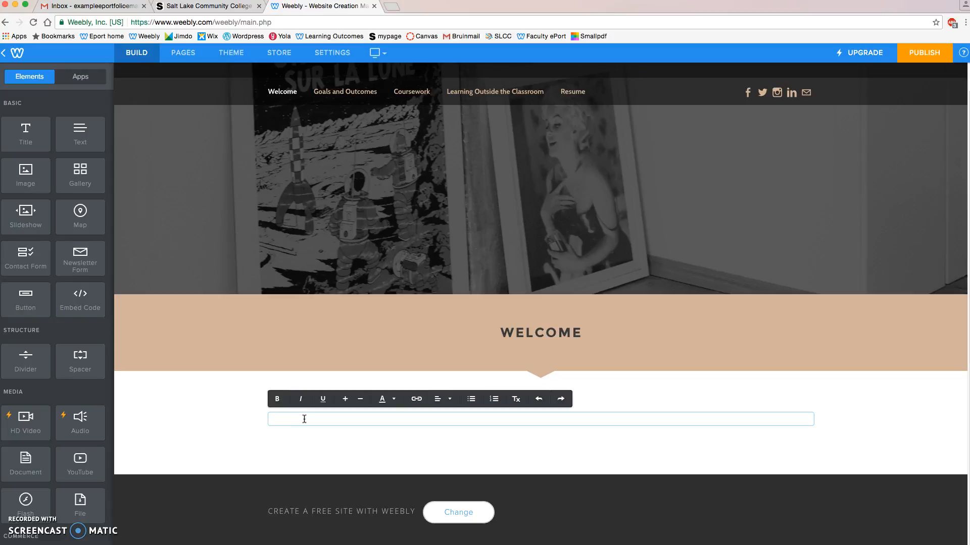
pyautogui.write('Wel')
pyautogui.write('come p')
pyautogui.write('aragraph')
pyautogui.click(361, 419)
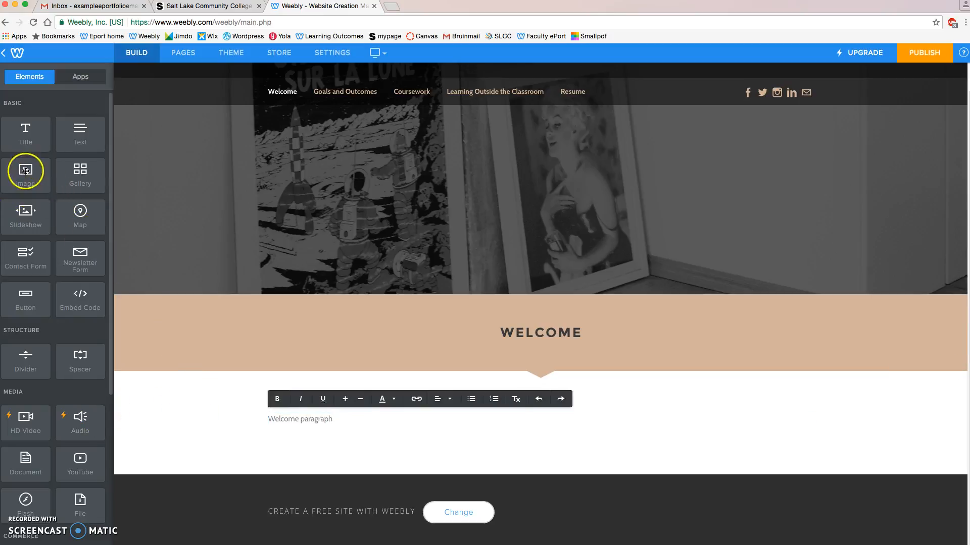
# - Drag an Image element around the paragraph and drop it below the Welcome paragraph
pyautogui.moveTo(26, 174); pyautogui.dragTo(299, 384)
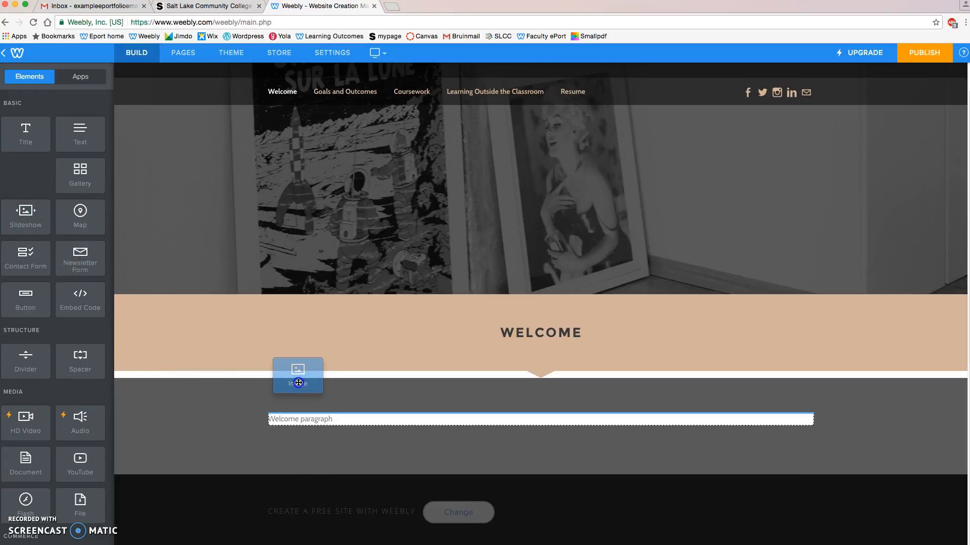
pyautogui.moveTo(298, 383)
pyautogui.mouseDown()
pyautogui.moveTo(354, 437)
pyautogui.moveTo(270, 417)
pyautogui.moveTo(304, 402)
pyautogui.moveTo(434, 400)
pyautogui.moveTo(439, 415)
pyautogui.moveTo(332, 414)
pyautogui.moveTo(428, 408)
pyautogui.moveTo(431, 430)
pyautogui.mouseUp()
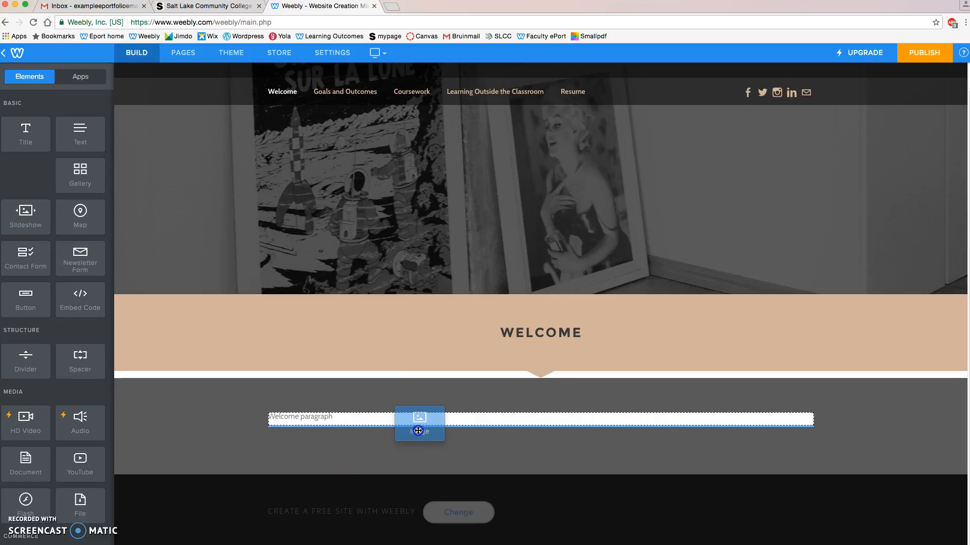
pyautogui.moveTo(403, 432); pyautogui.dragTo(310, 419)
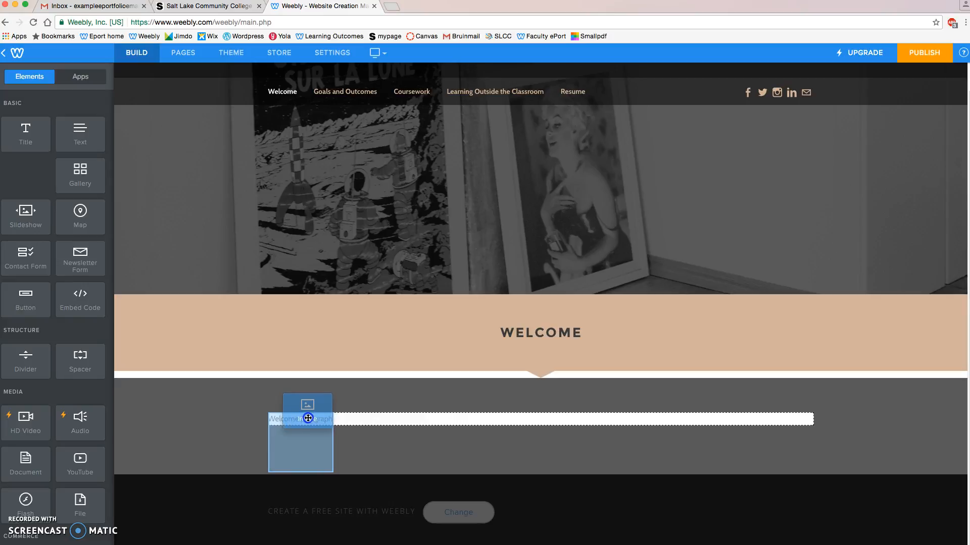
pyautogui.moveTo(307, 418); pyautogui.dragTo(269, 422)
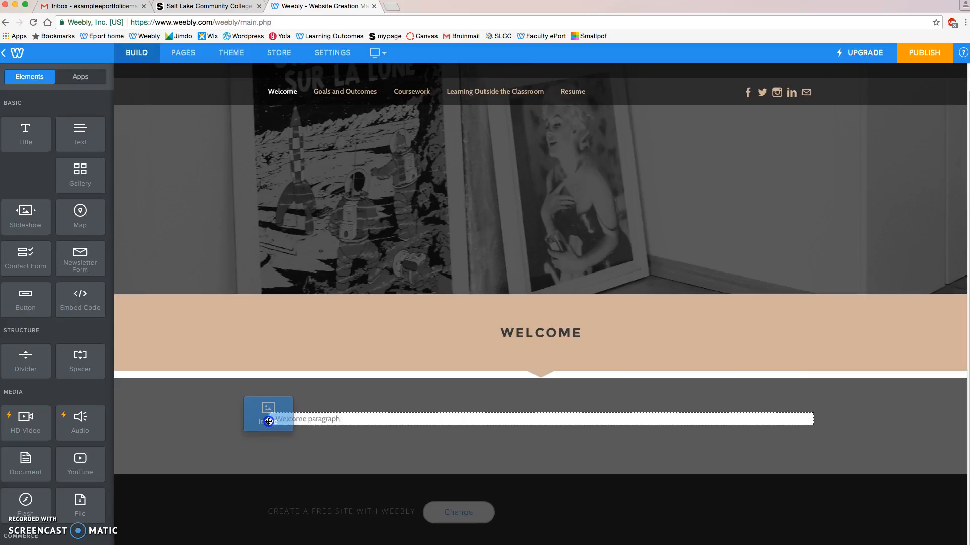
pyautogui.moveTo(268, 422); pyautogui.dragTo(814, 418)
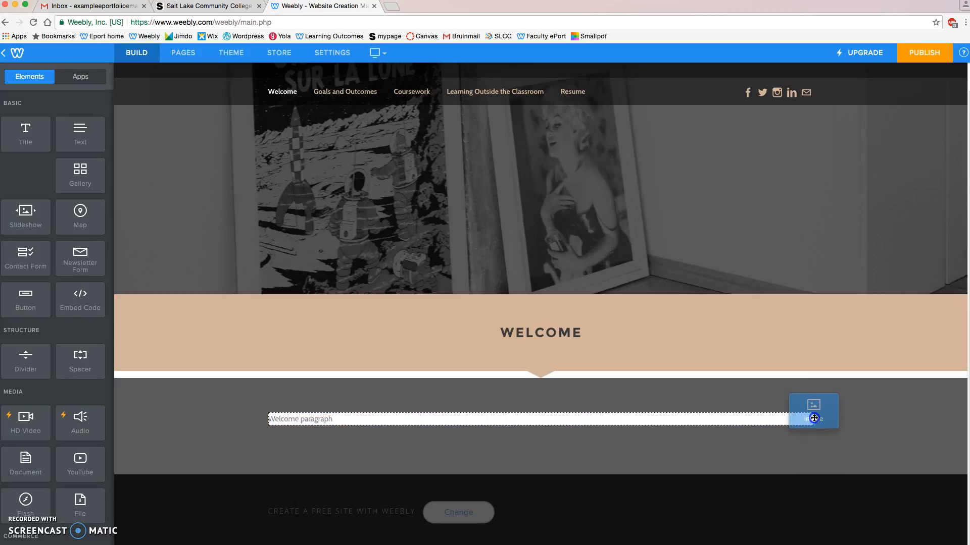
pyautogui.moveTo(813, 418)
pyautogui.mouseDown()
pyautogui.moveTo(303, 422)
pyautogui.moveTo(274, 413)
pyautogui.moveTo(805, 414)
pyautogui.moveTo(743, 427)
pyautogui.moveTo(289, 413)
pyautogui.moveTo(743, 417)
pyautogui.moveTo(505, 429)
pyautogui.mouseUp()
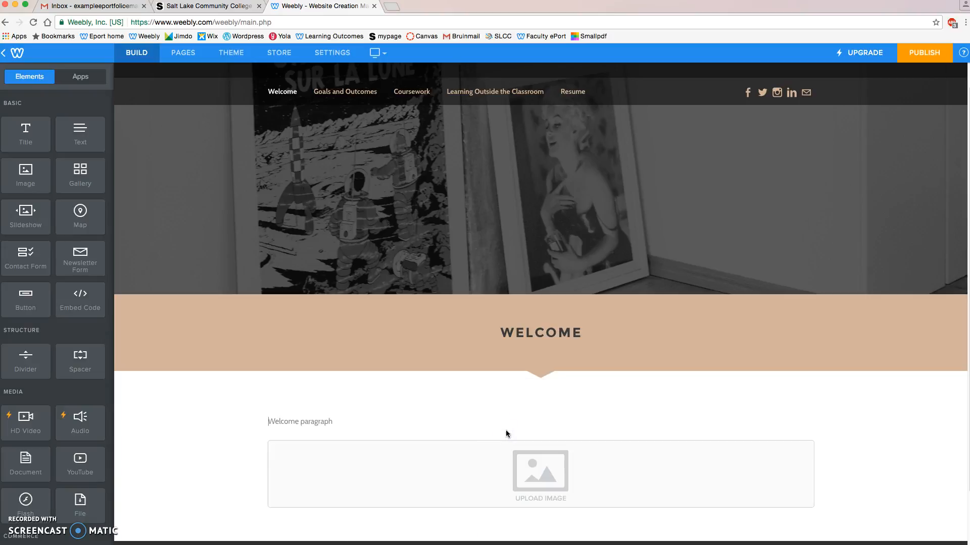
pyautogui.scroll(-2, 520, 459)
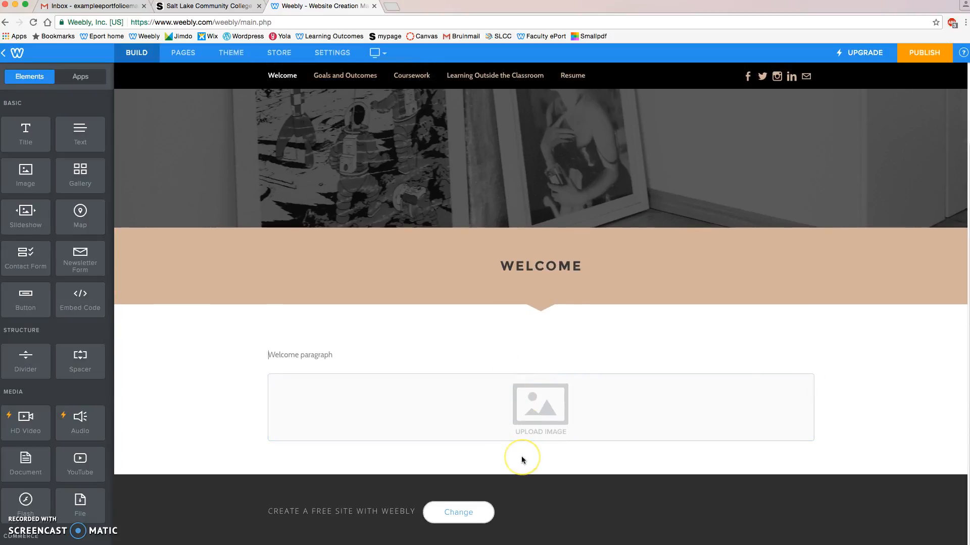
# - Try moving the empty image block beside the paragraph, ending back below it
pyautogui.click(294, 355)
pyautogui.moveTo(541, 407)
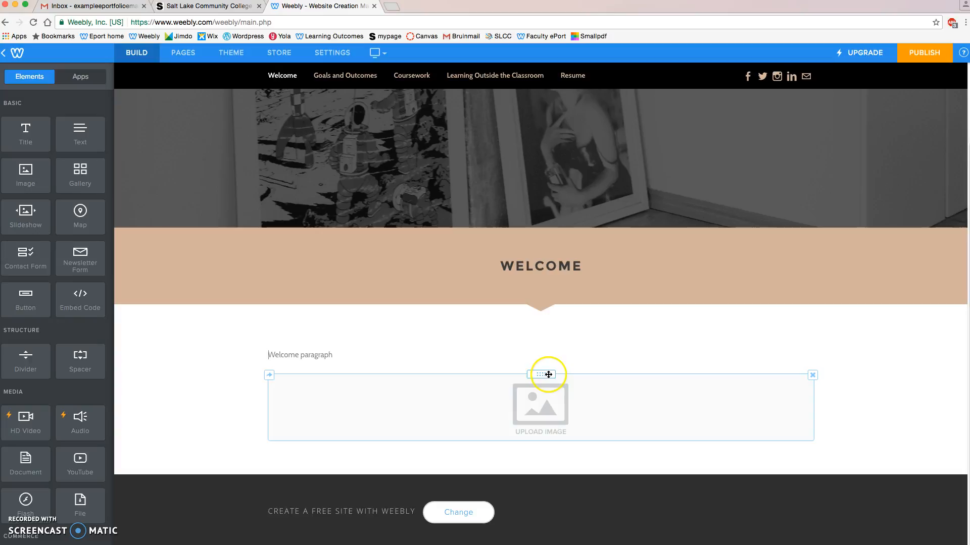
pyautogui.click(546, 375)
pyautogui.moveTo(548, 374); pyautogui.dragTo(385, 351)
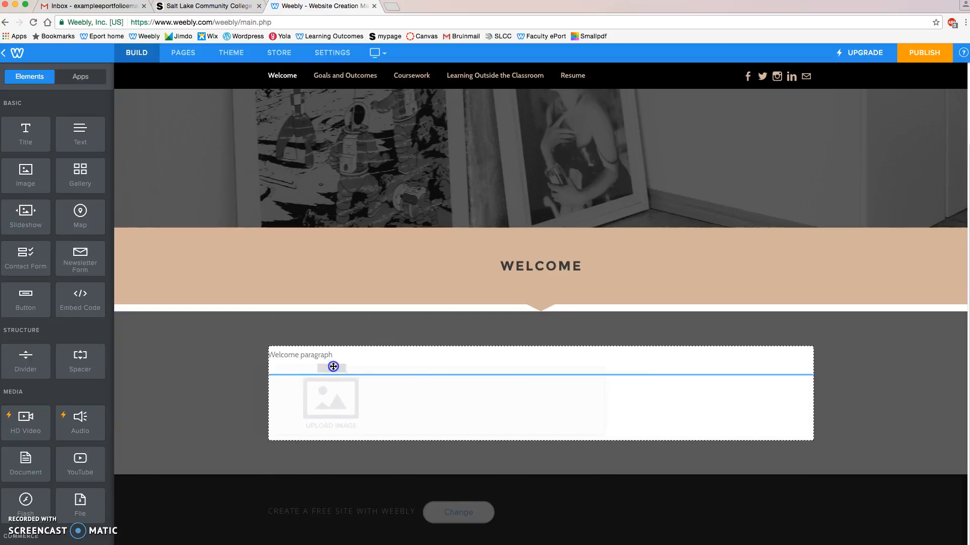
pyautogui.moveTo(384, 352); pyautogui.dragTo(509, 384)
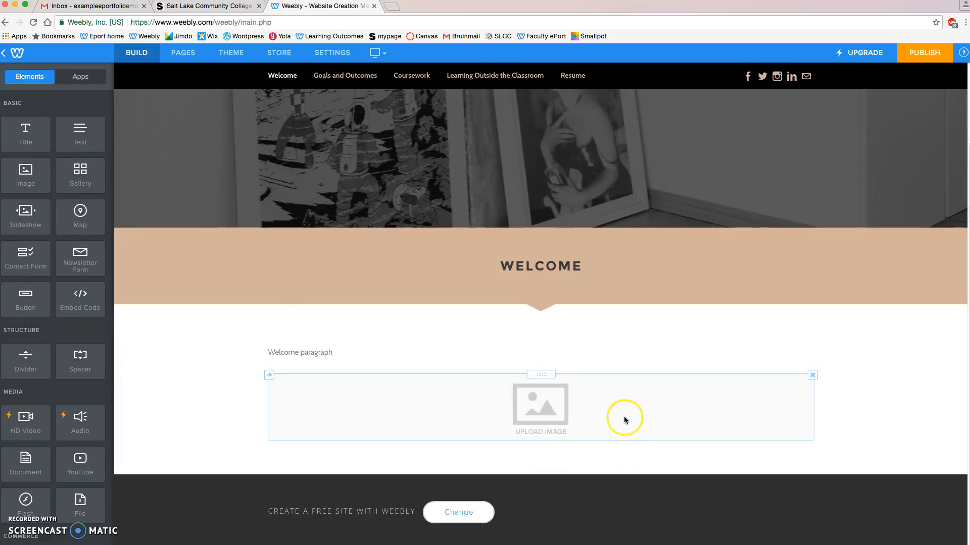
# - Delete the empty image block and confirm the deletion
pyautogui.click(814, 377)
pyautogui.click(789, 347)
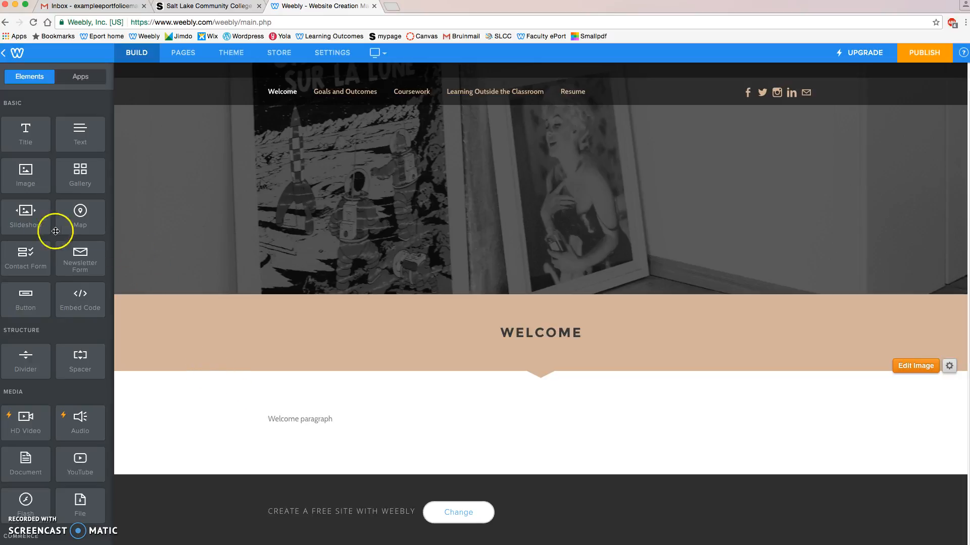
# - Drop an Image element on the left side of the Welcome paragraph
pyautogui.moveTo(25, 176)
pyautogui.mouseDown()
pyautogui.moveTo(212, 395)
pyautogui.moveTo(292, 420)
pyautogui.mouseUp()
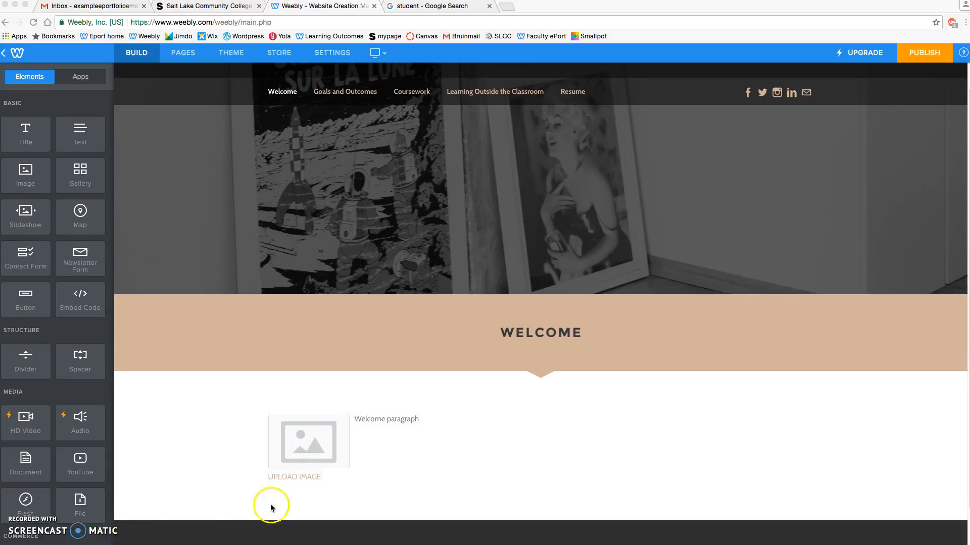
pyautogui.click(264, 460)
pyautogui.click(269, 459)
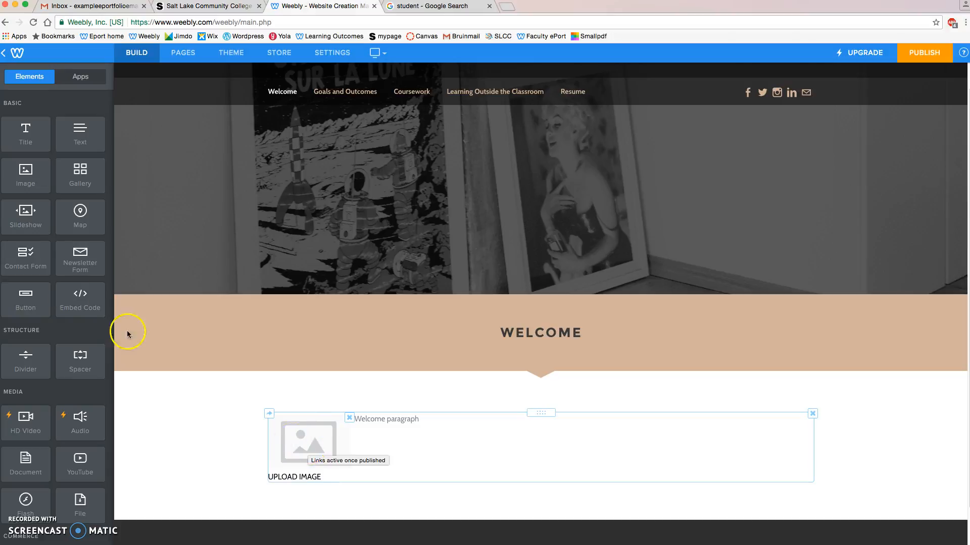
# - Upload the desk-photo JPG from the Desktop into the image placeholder
pyautogui.click(319, 446)
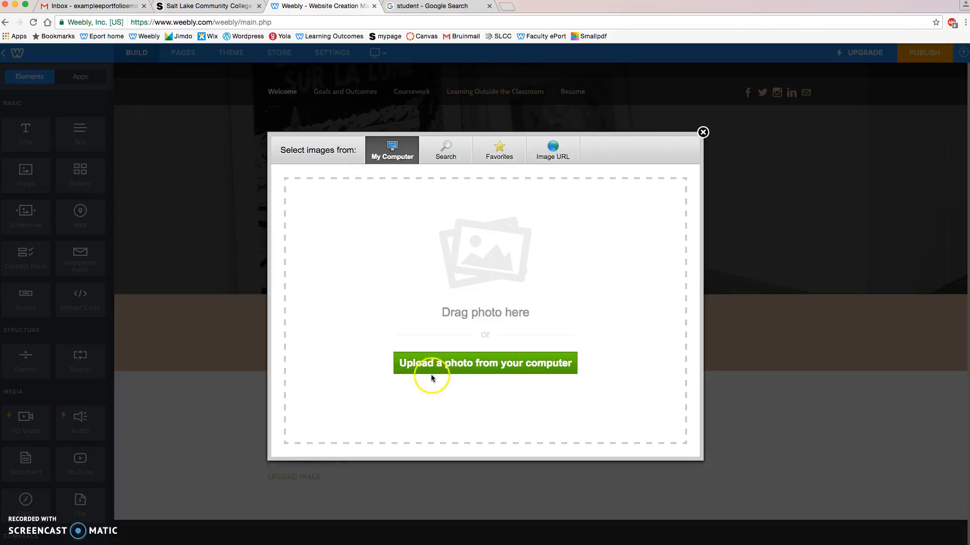
pyautogui.click(476, 367)
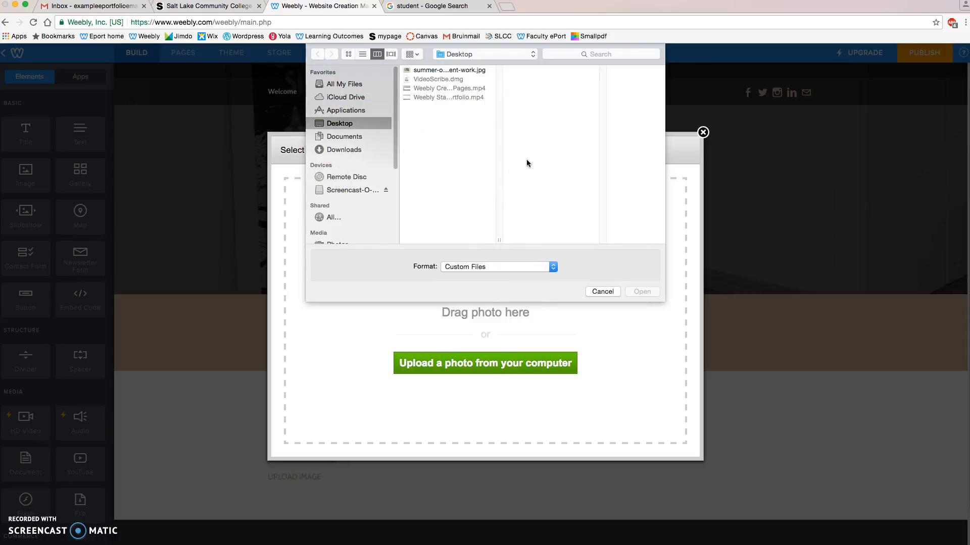
pyautogui.click(455, 72)
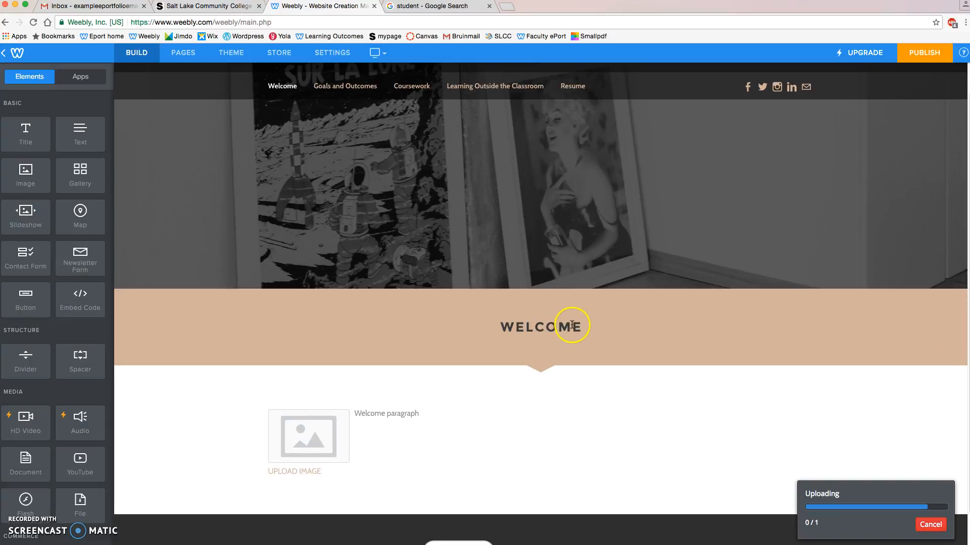
pyautogui.scroll(-5, 568, 328)
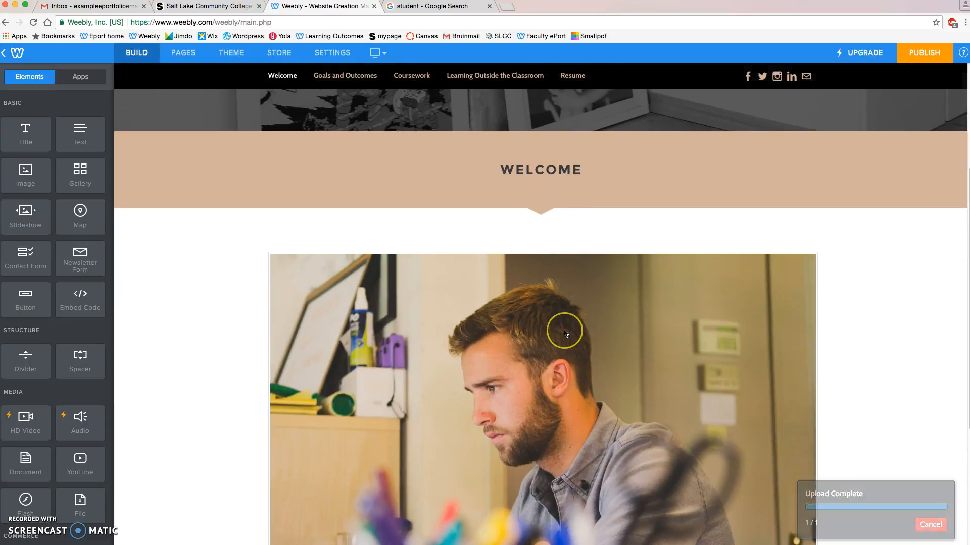
pyautogui.scroll(-3, 564, 329)
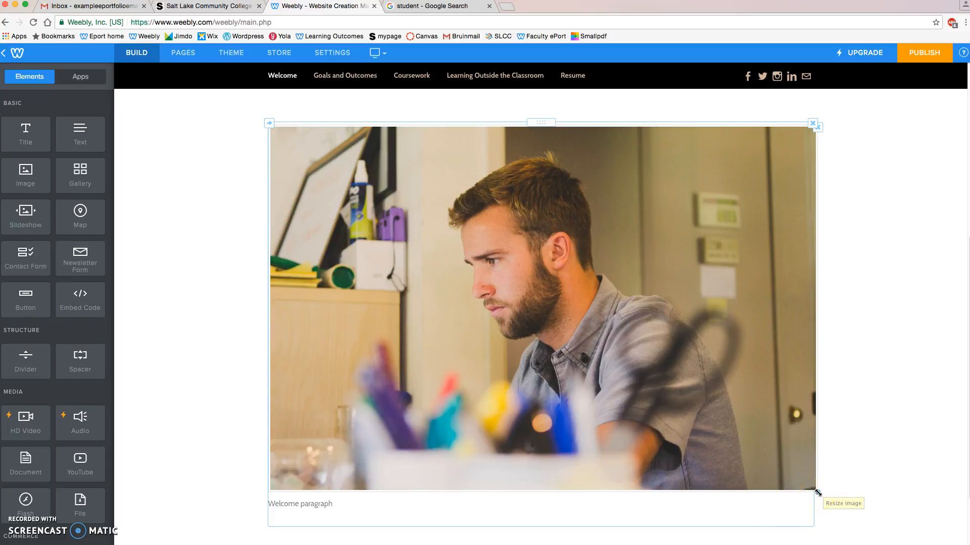
# - Resize the uploaded photo to a thumbnail sitting beside the Welcome paragraph
pyautogui.moveTo(817, 493)
pyautogui.mouseDown()
pyautogui.moveTo(605, 482)
pyautogui.moveTo(692, 541)
pyautogui.mouseUp()
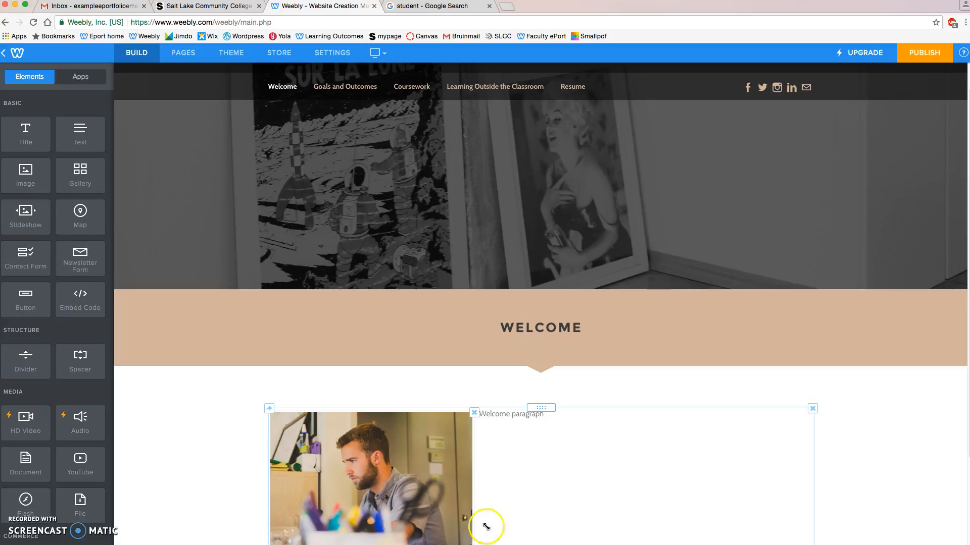
pyautogui.moveTo(487, 524)
pyautogui.mouseDown()
pyautogui.moveTo(456, 432)
pyautogui.moveTo(483, 490)
pyautogui.mouseUp()
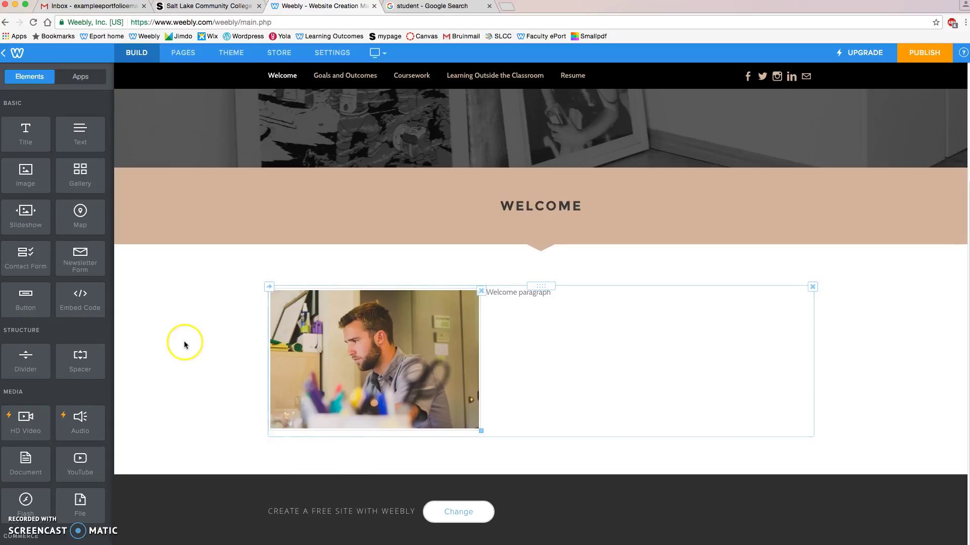
pyautogui.click(185, 342)
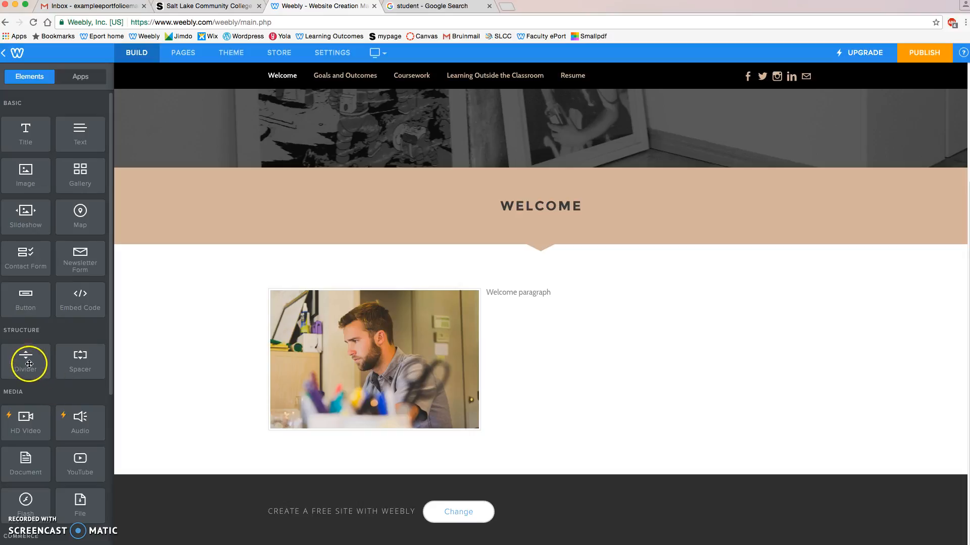
# - Drop a Divider from the Structure section below the photo and paragraph
pyautogui.moveTo(26, 361); pyautogui.dragTo(376, 454)
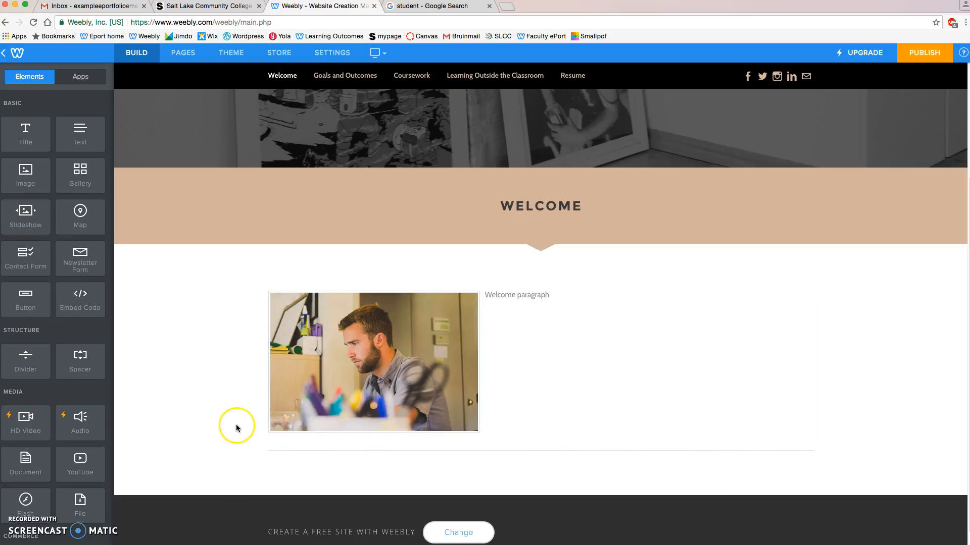
pyautogui.scroll(-1, 237, 423)
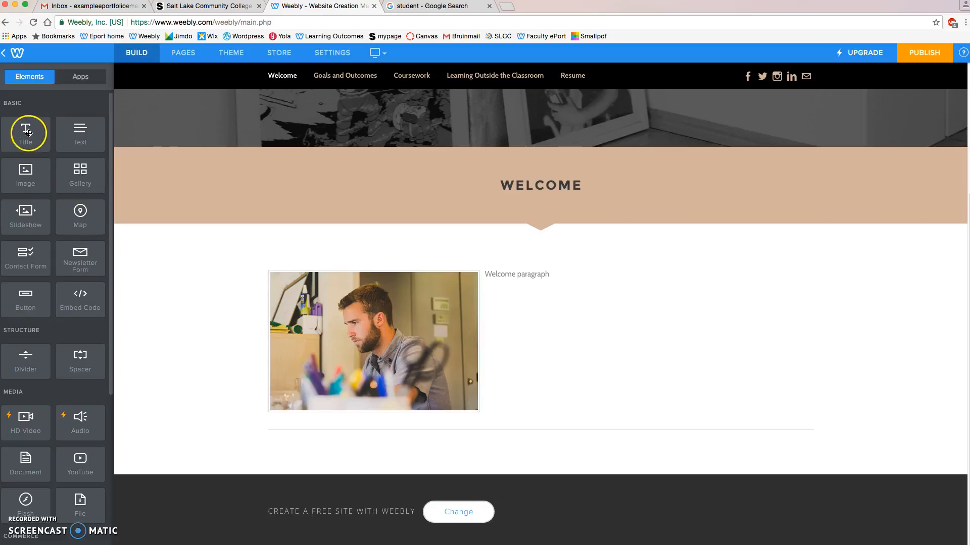
# - Add a Title element below the divider reading 'About Me'
pyautogui.moveTo(26, 133); pyautogui.dragTo(350, 442)
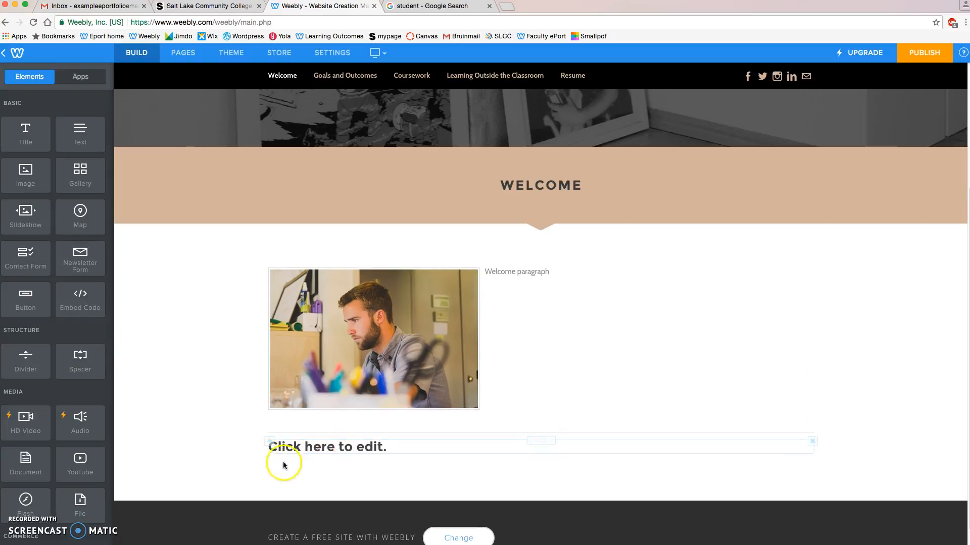
pyautogui.click(328, 448)
pyautogui.write('About Me')
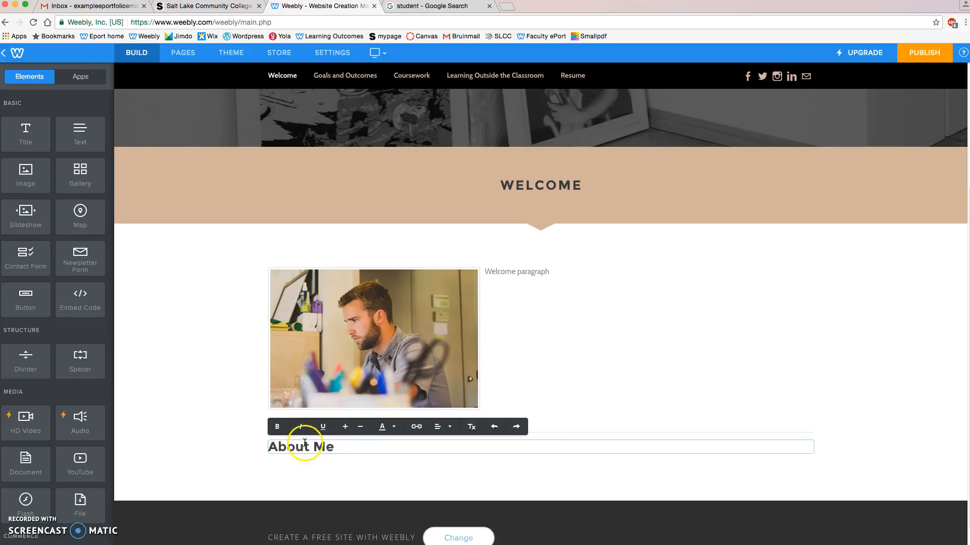
pyautogui.click(228, 445)
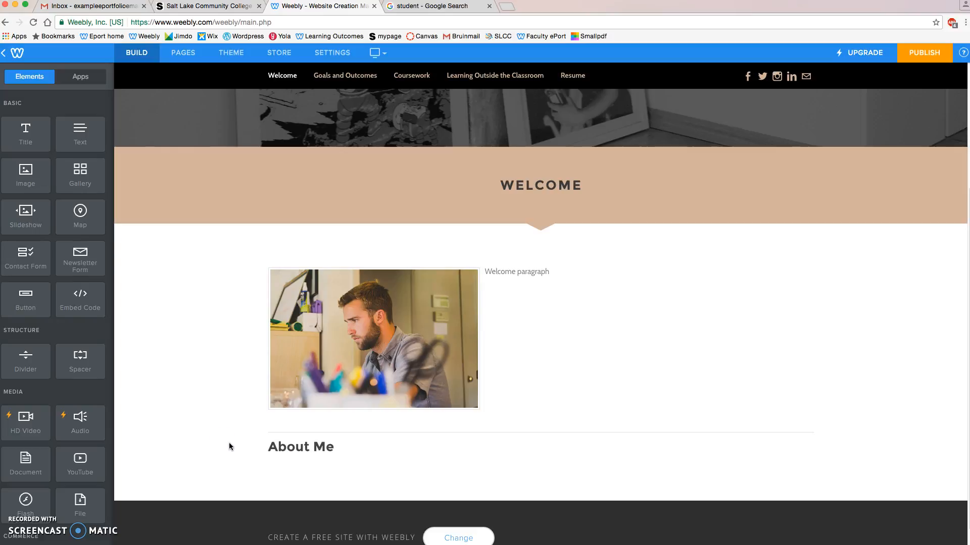